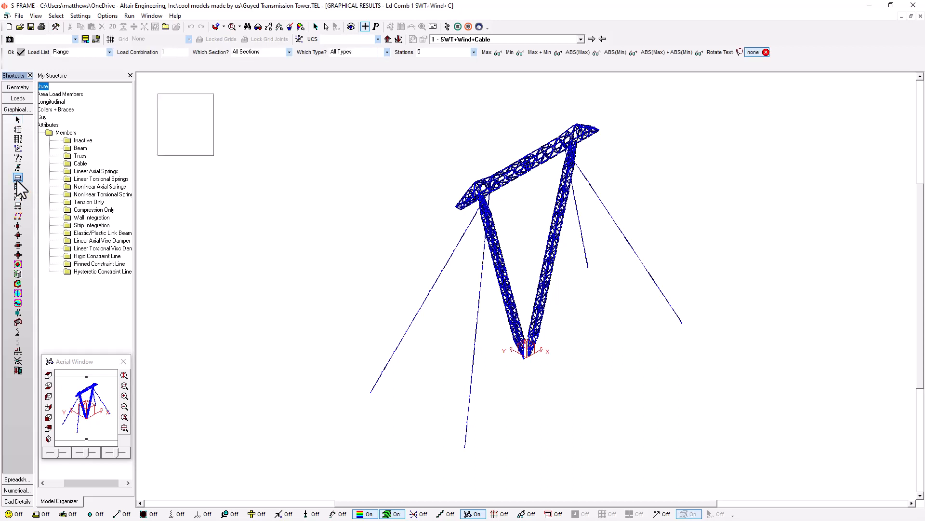
# Show the tower's axial force diagram, and switch to the ASCE 10-15 steel design input
pyautogui.click(389, 515)
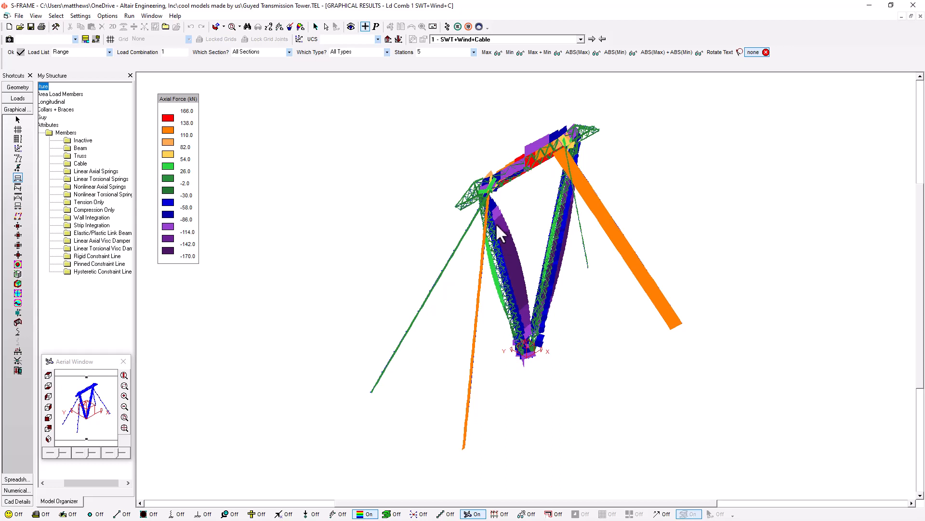
pyautogui.click(458, 26)
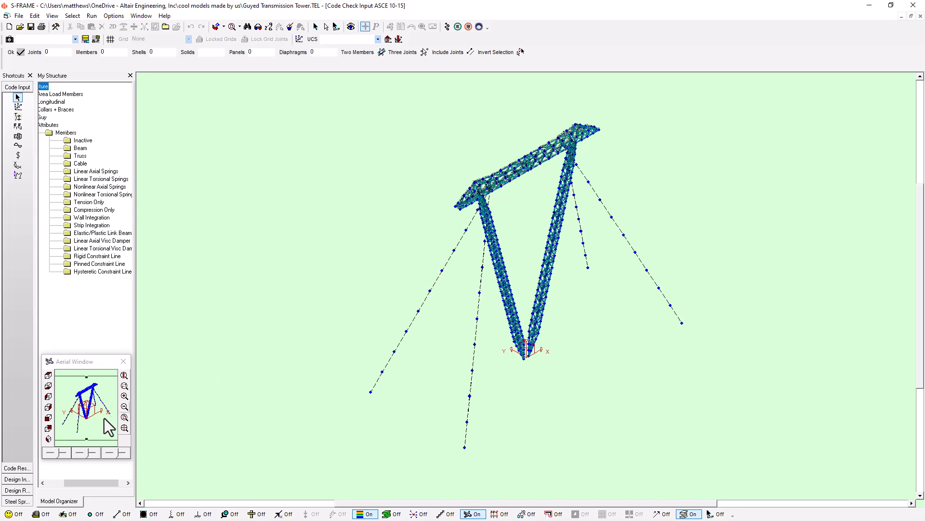
pyautogui.click(28, 480)
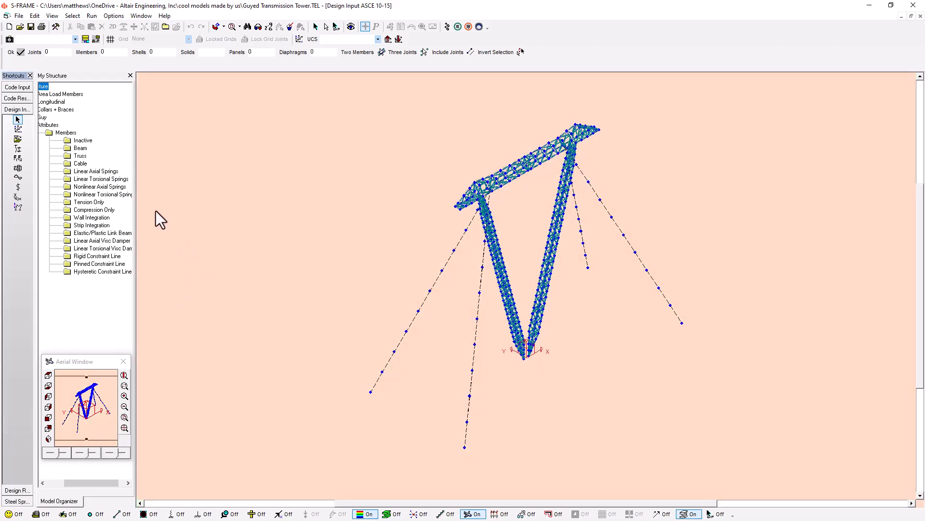
# Label all members of the design model with their group names and turn off the section shape display
pyautogui.click(36, 16)
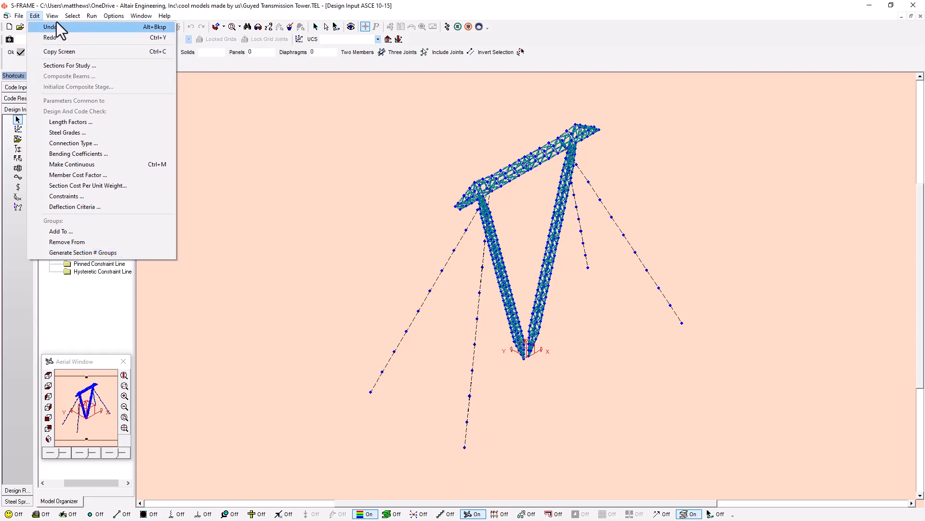
pyautogui.moveTo(56, 16)
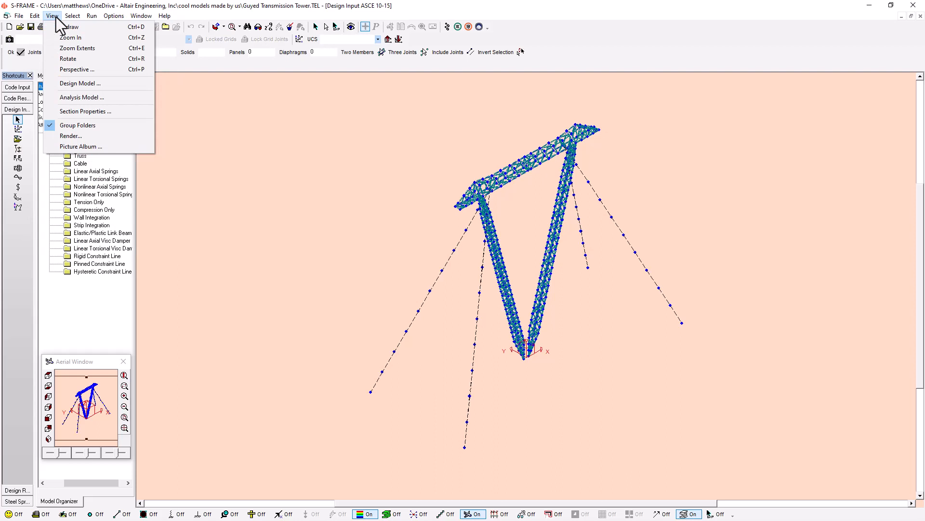
pyautogui.click(76, 85)
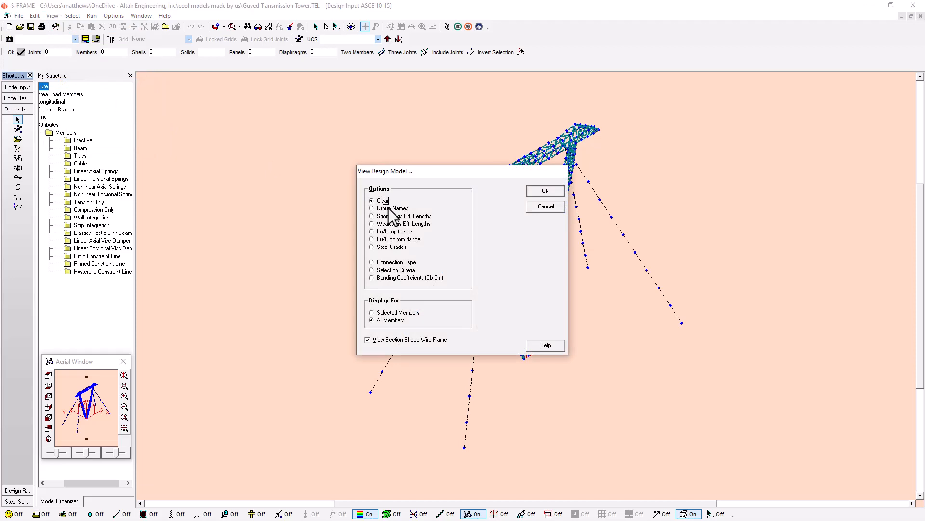
pyautogui.click(546, 191)
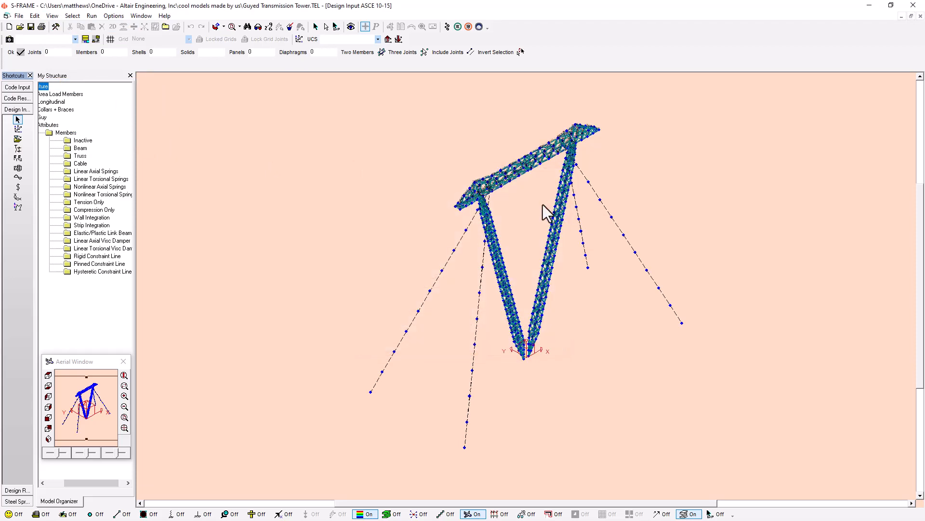
pyautogui.click(695, 516)
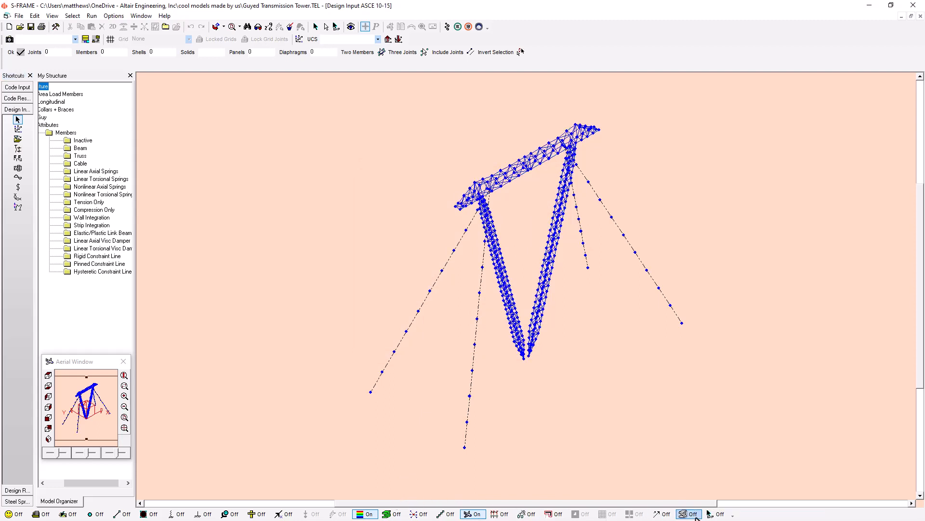
pyautogui.click(125, 386)
pyautogui.moveTo(453, 184); pyautogui.dragTo(503, 216)
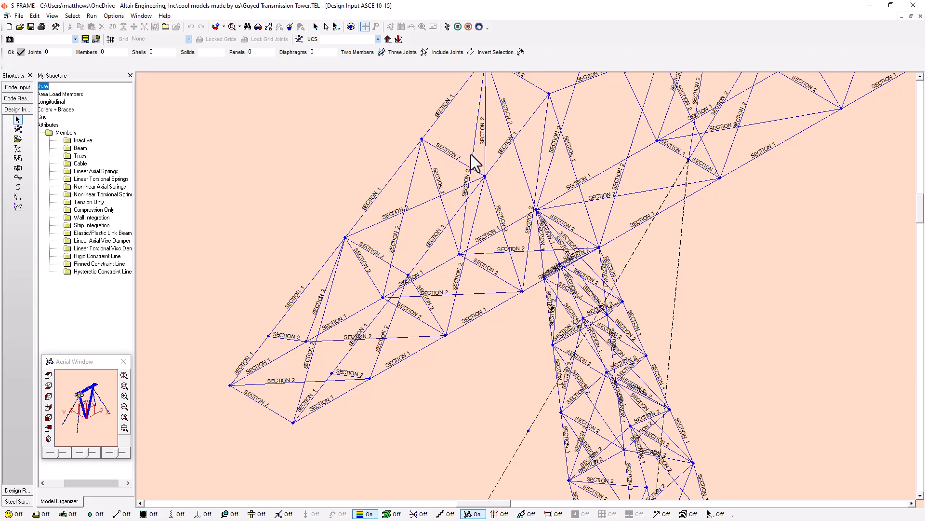
# Select all SECTION 2 members, check them in isolation, and rename their design group to Web Section
pyautogui.click(328, 29)
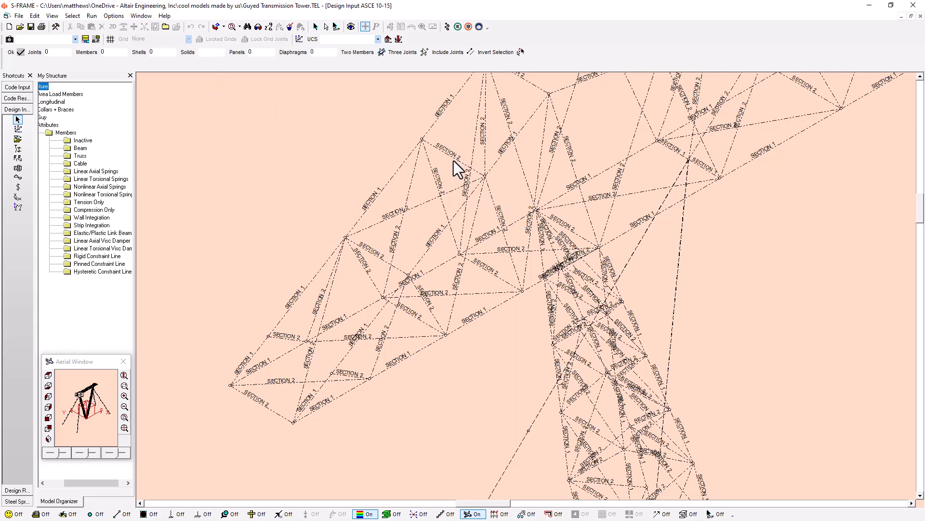
pyautogui.click(468, 158)
pyautogui.click(336, 27)
pyautogui.click(13, 514)
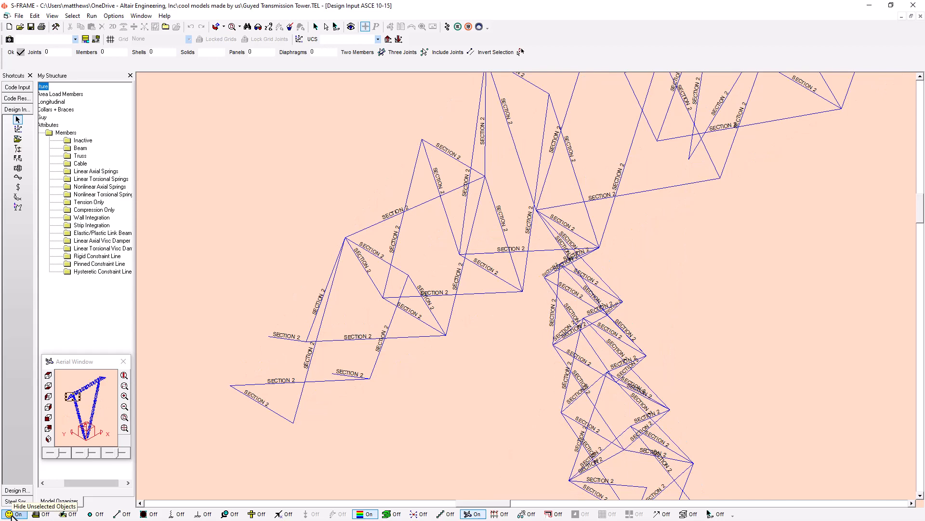
pyautogui.click(12, 514)
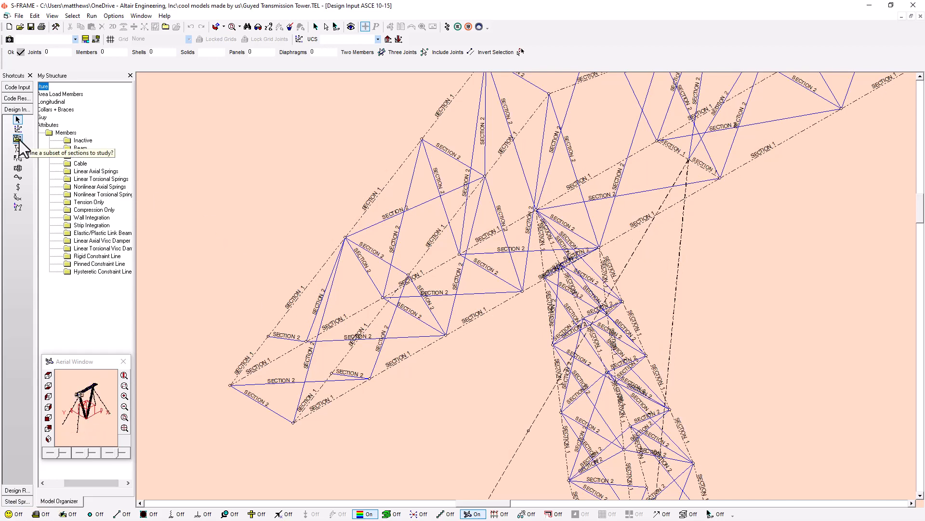
pyautogui.click(18, 139)
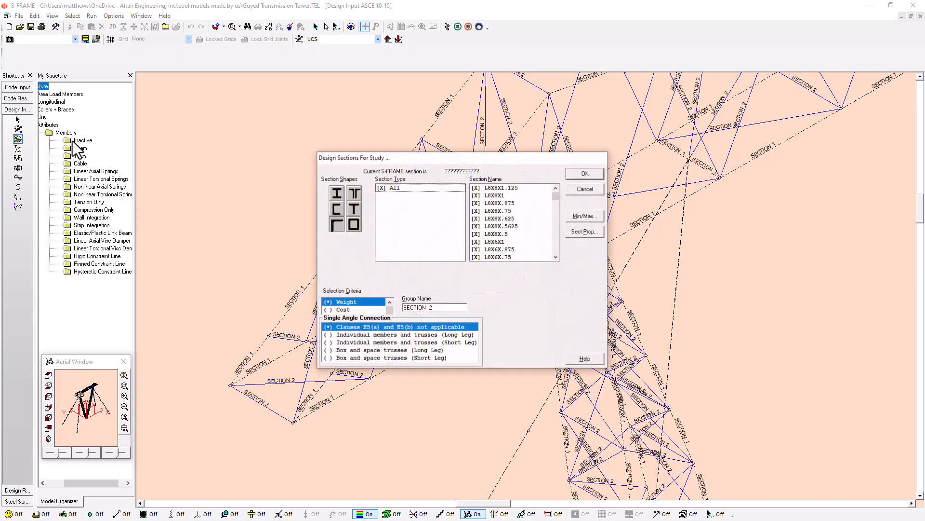
pyautogui.click(461, 309)
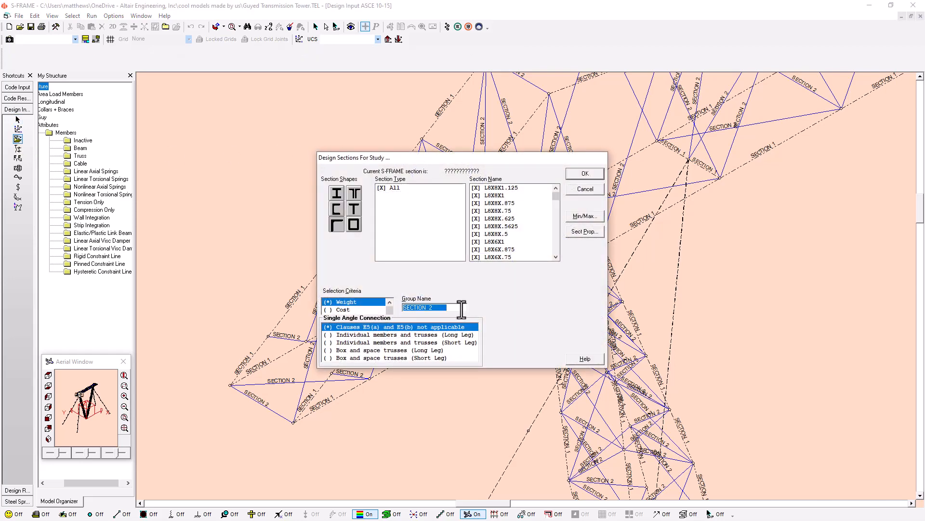
pyautogui.write('Web Section')
pyautogui.click(585, 173)
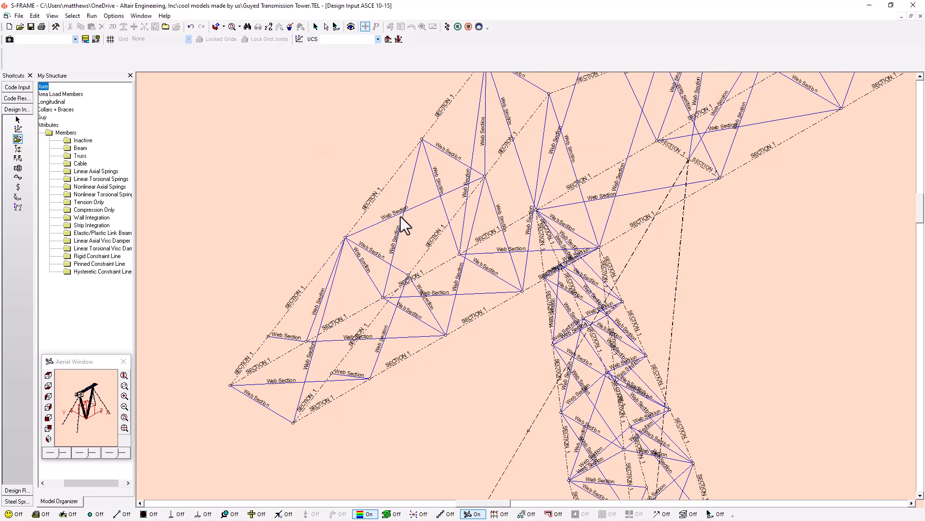
# Replace the selection with all SECTION 1 members and rename their design group to Chord Members
pyautogui.click(327, 27)
pyautogui.click(16, 120)
pyautogui.click(390, 181)
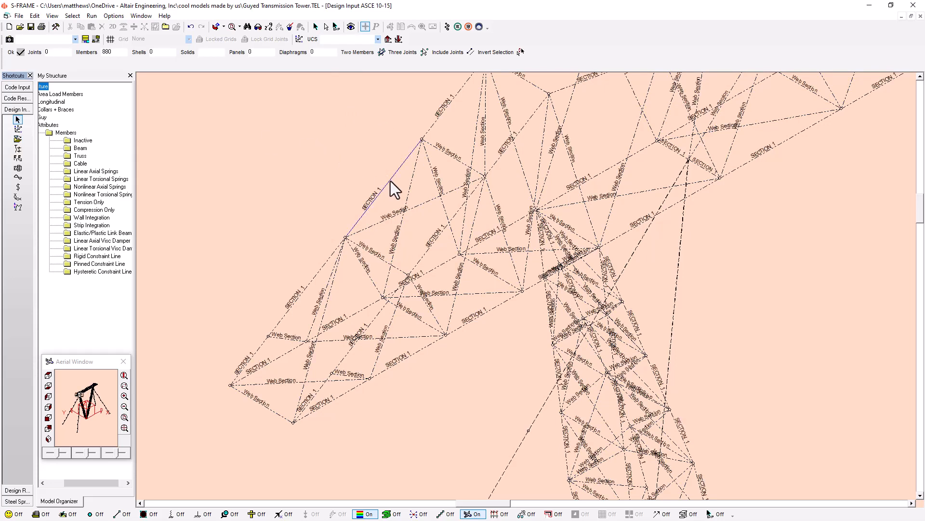
pyautogui.click(337, 27)
pyautogui.click(18, 138)
pyautogui.click(448, 308)
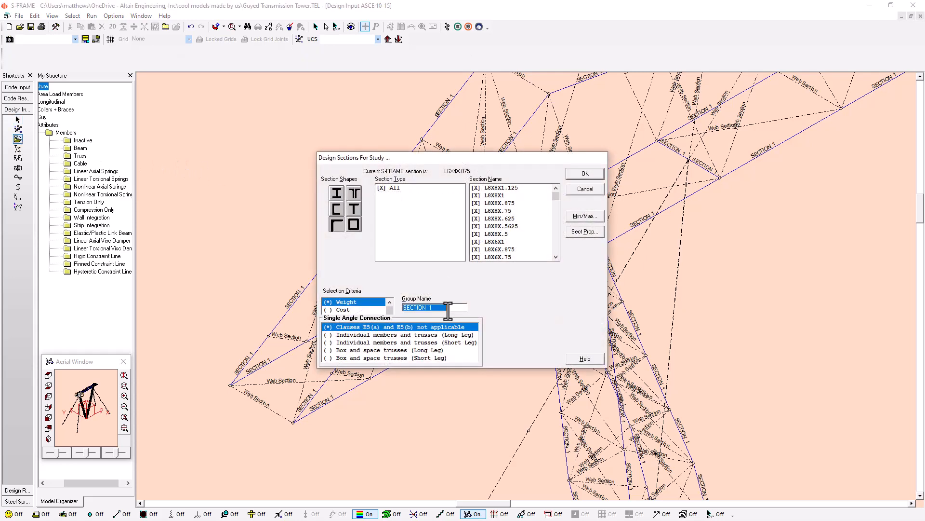
pyautogui.write('Chord Members')
pyautogui.click(592, 176)
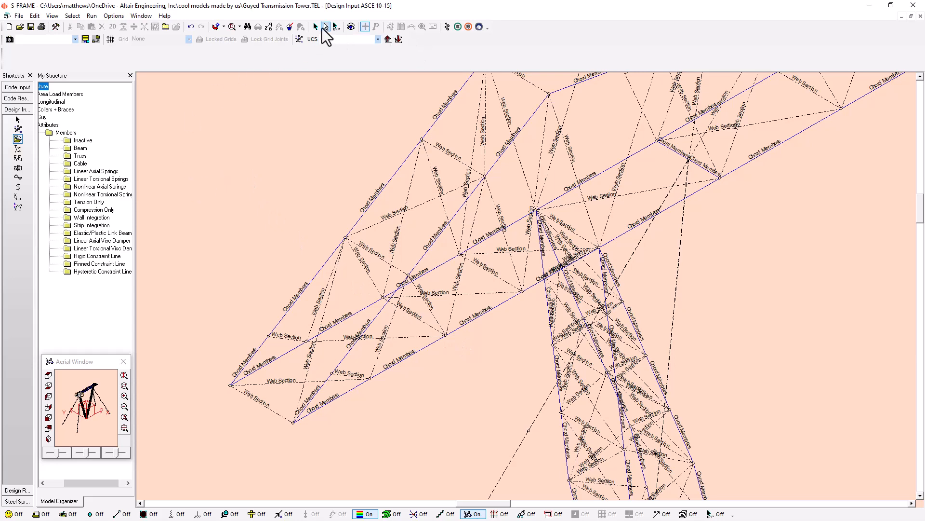
# Select all members and run the steel design for Load Comb 1 SWT+Wind+Cable
pyautogui.click(17, 128)
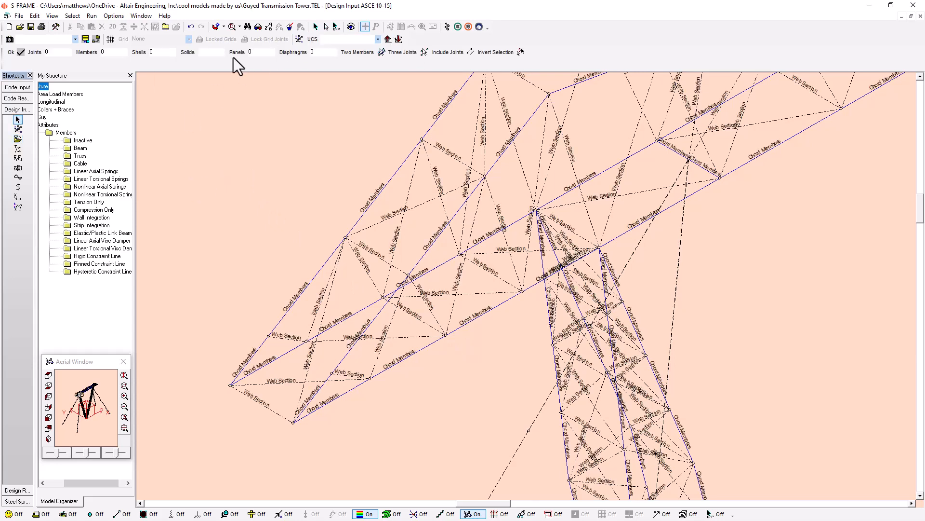
pyautogui.click(316, 27)
pyautogui.scroll(-6, 374, 308)
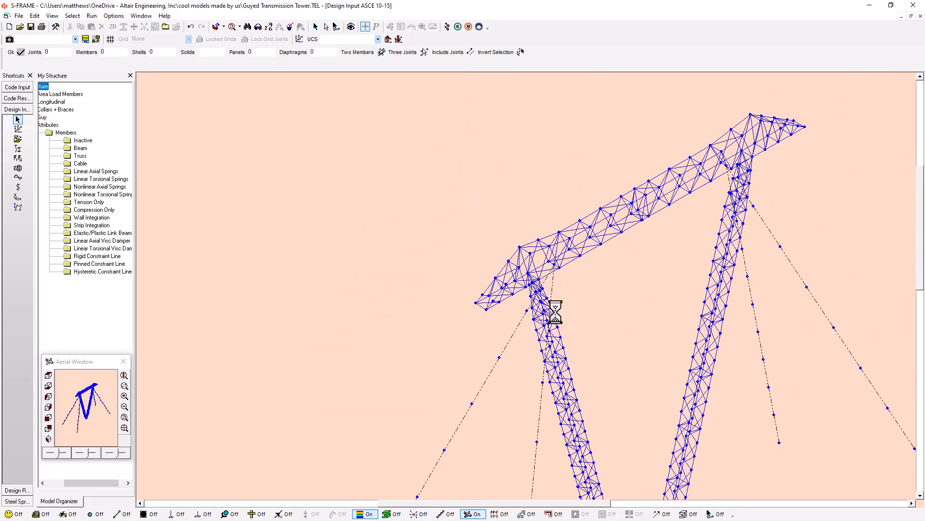
pyautogui.moveTo(588, 303); pyautogui.dragTo(437, 278, button='middle')
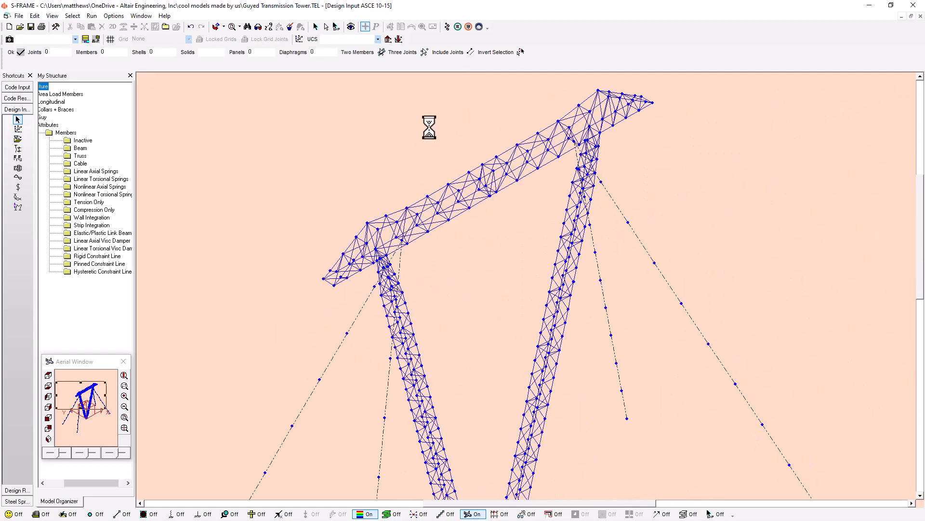
pyautogui.click(447, 27)
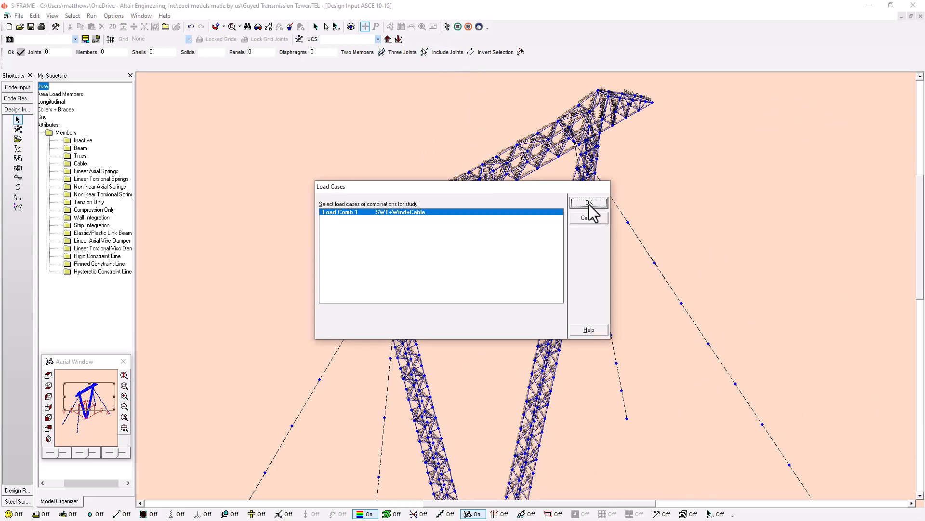
pyautogui.click(589, 203)
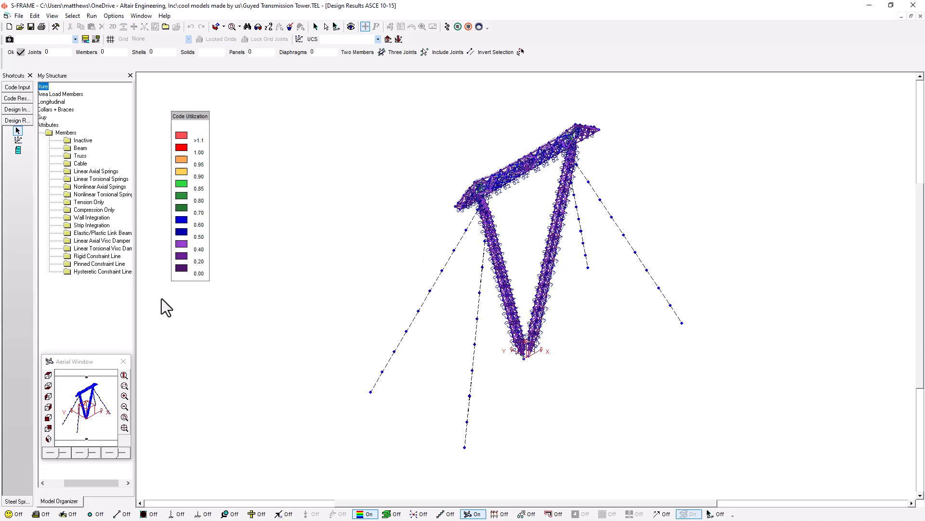
# Set the design results display to "Optimal" Sections around the near end of the crossarm
pyautogui.click(124, 386)
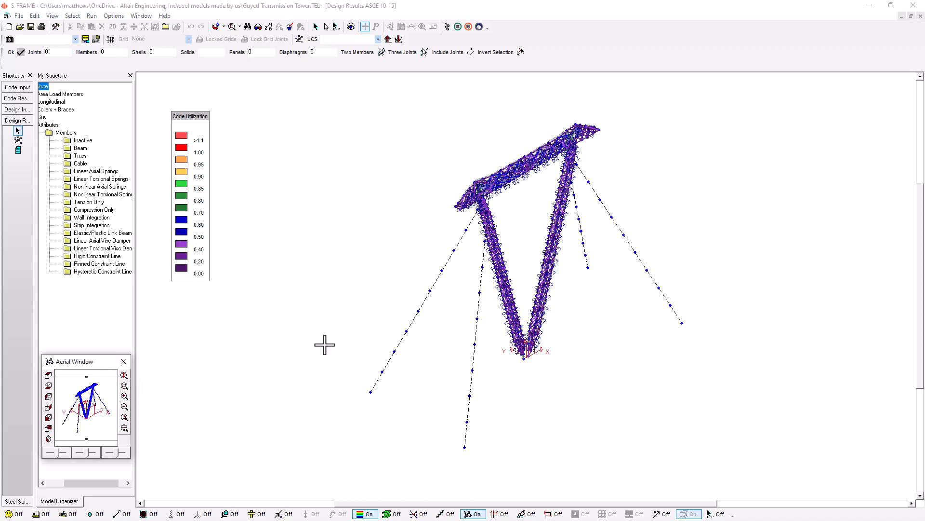
pyautogui.moveTo(450, 170); pyautogui.dragTo(511, 220)
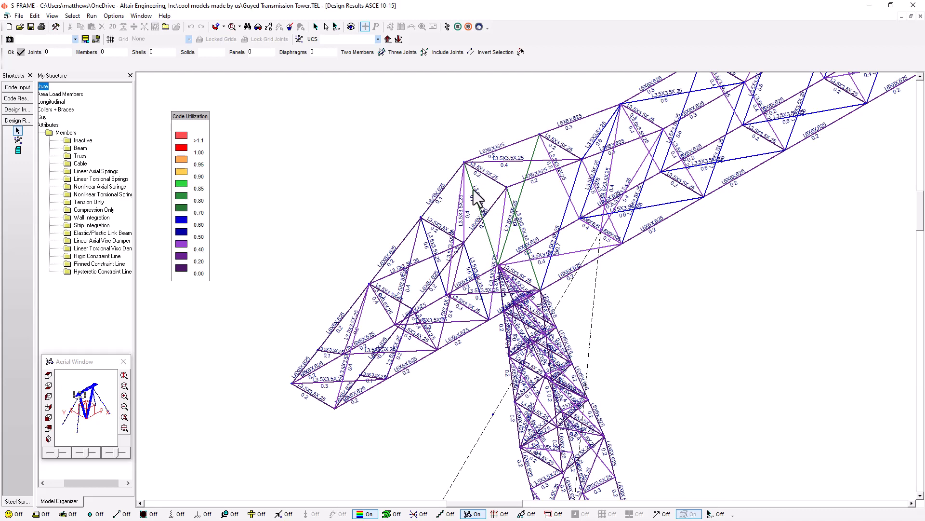
pyautogui.click(53, 16)
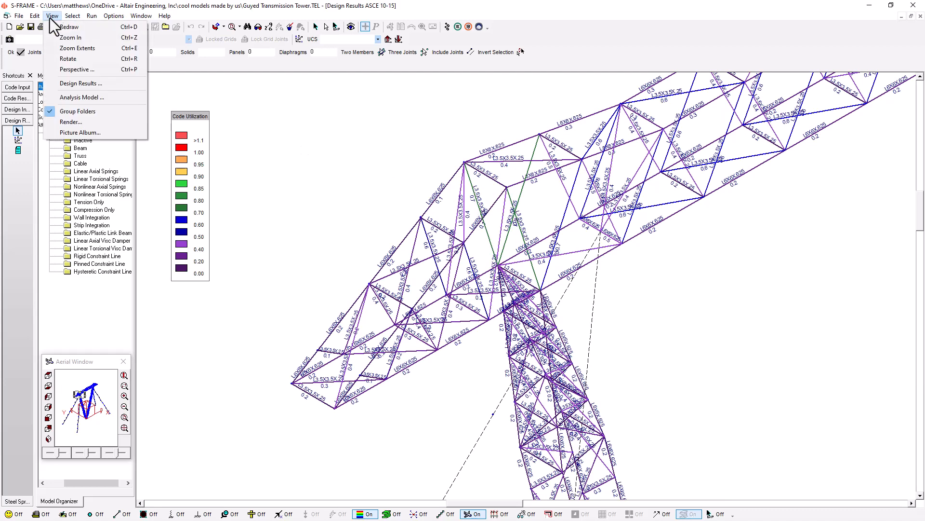
pyautogui.click(80, 88)
pyautogui.moveTo(472, 154); pyautogui.dragTo(722, 173)
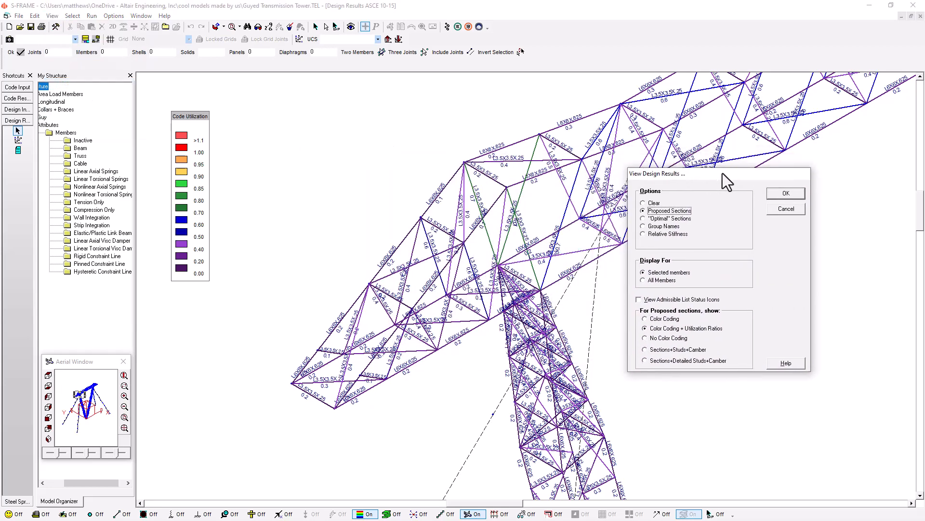
pyautogui.click(679, 218)
pyautogui.click(786, 193)
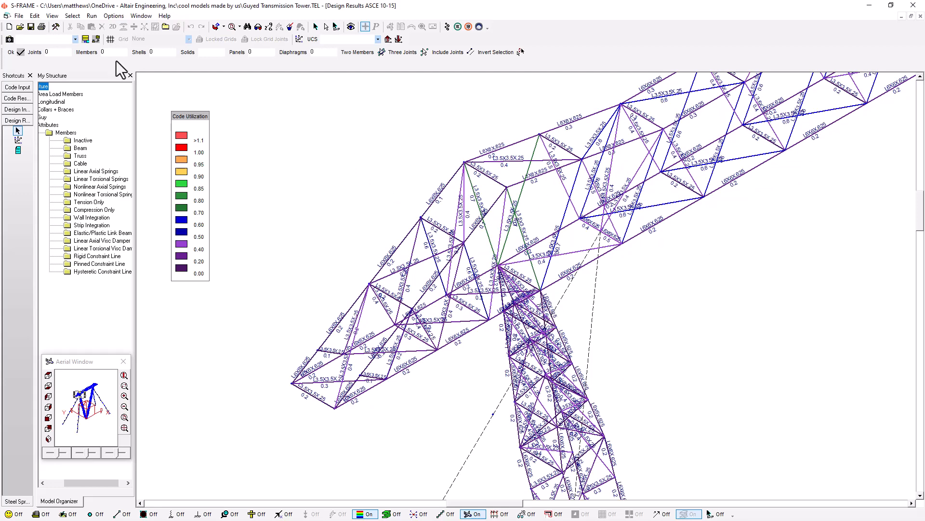
# Set the design results display to Proposed Sections
pyautogui.click(52, 15)
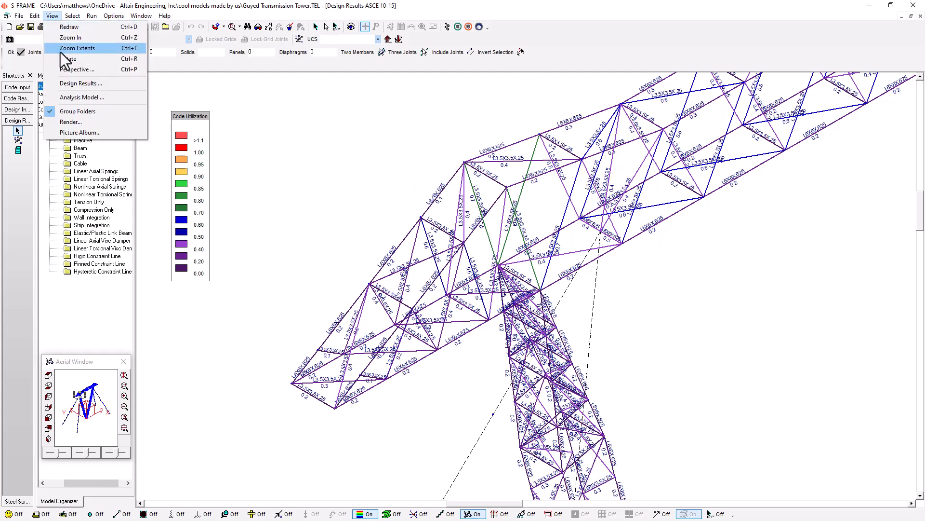
pyautogui.click(79, 83)
pyautogui.click(413, 201)
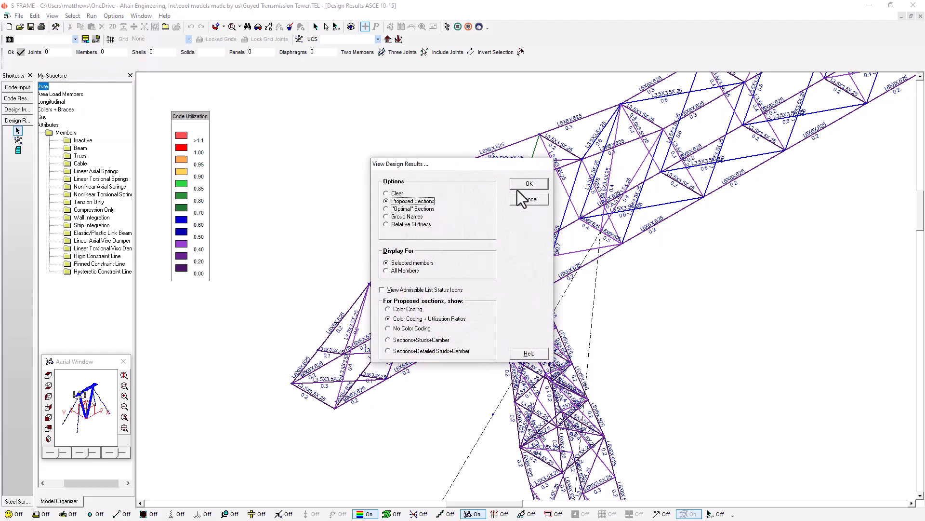
pyautogui.click(536, 186)
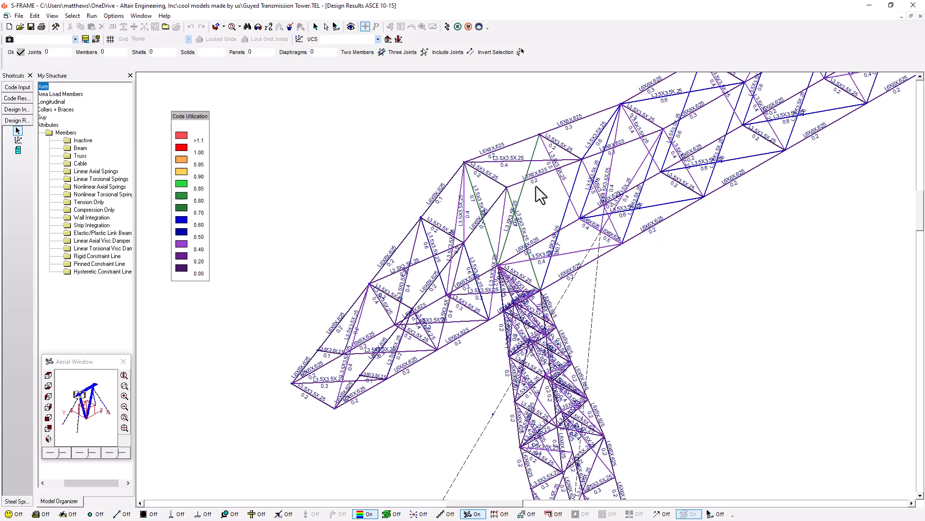
# Review the code details report for admissible section L3X2.5X.1875 on web member 876 near the crossarm's bend, and close the report
pyautogui.rightClick(478, 198)
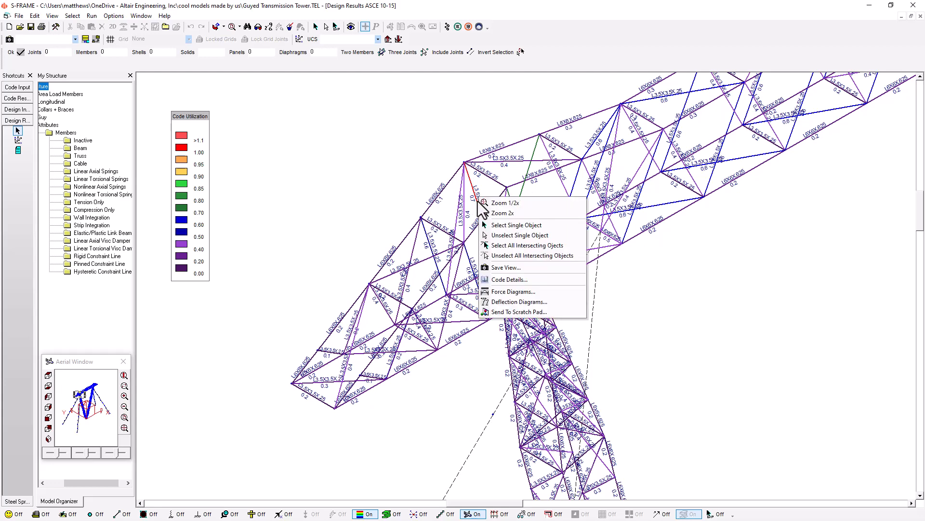
pyautogui.click(510, 278)
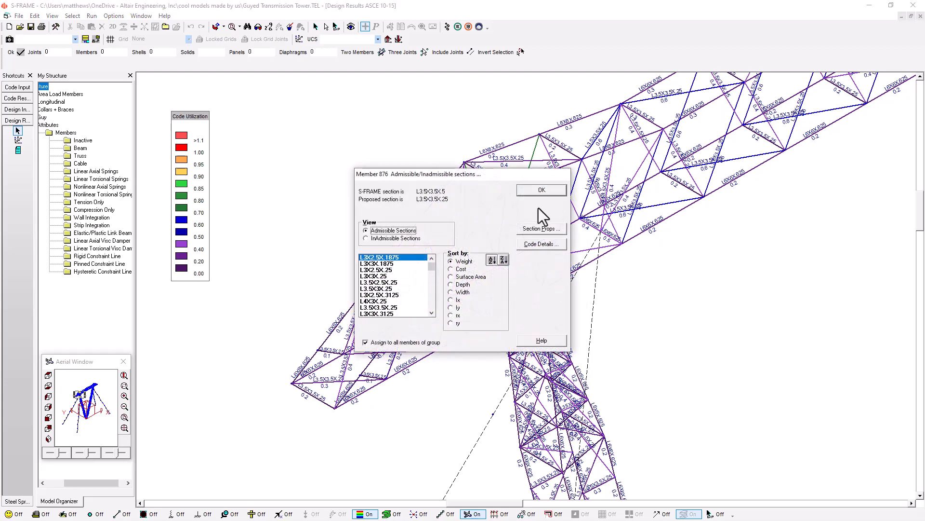
pyautogui.click(545, 242)
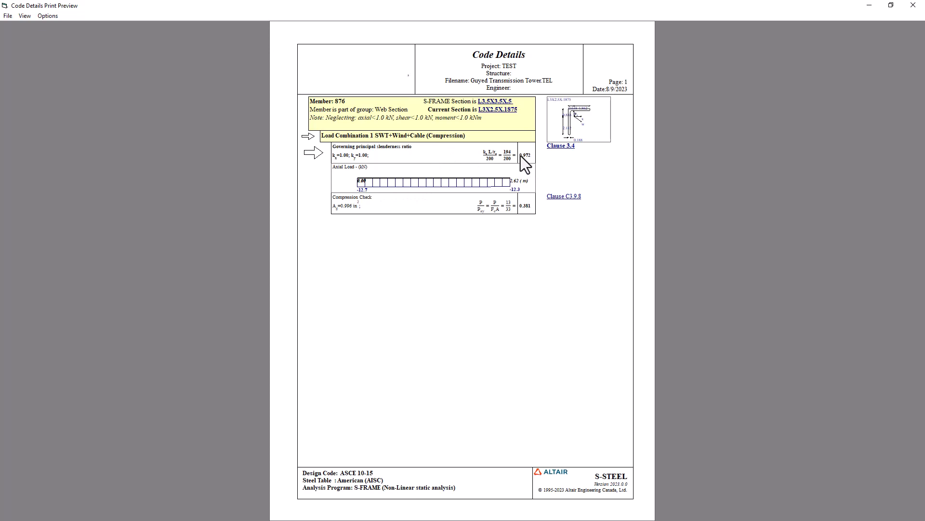
pyautogui.click(913, 5)
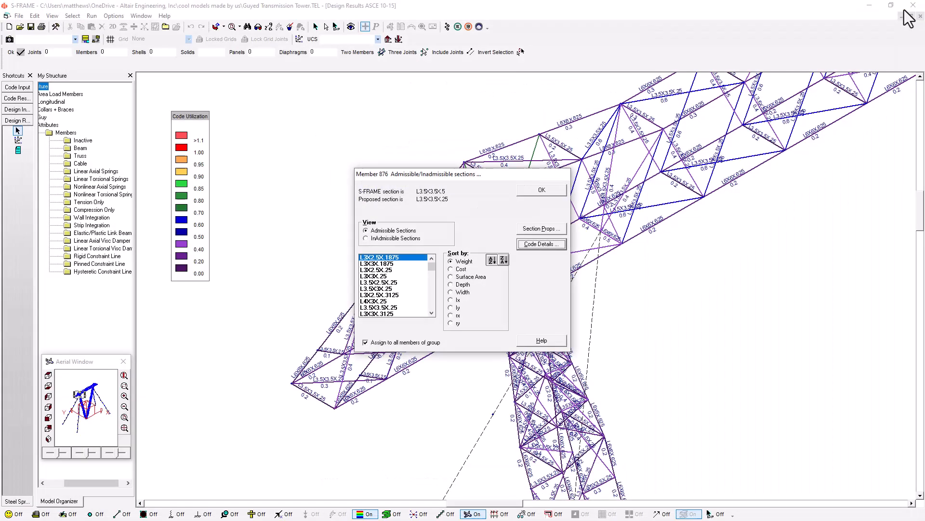
# Close the member's section list, deselect all members, and select members by result with a utilization ratio lower bound of 0.7
pyautogui.click(542, 190)
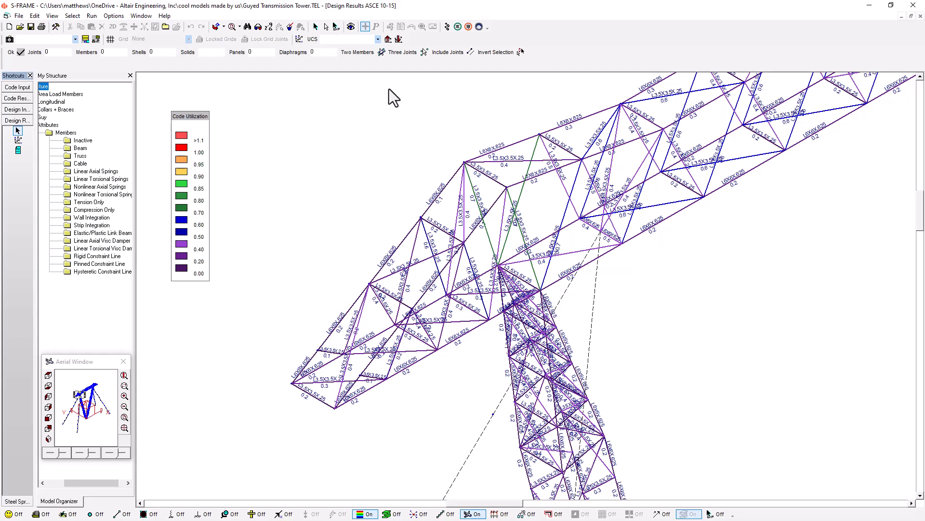
pyautogui.click(326, 27)
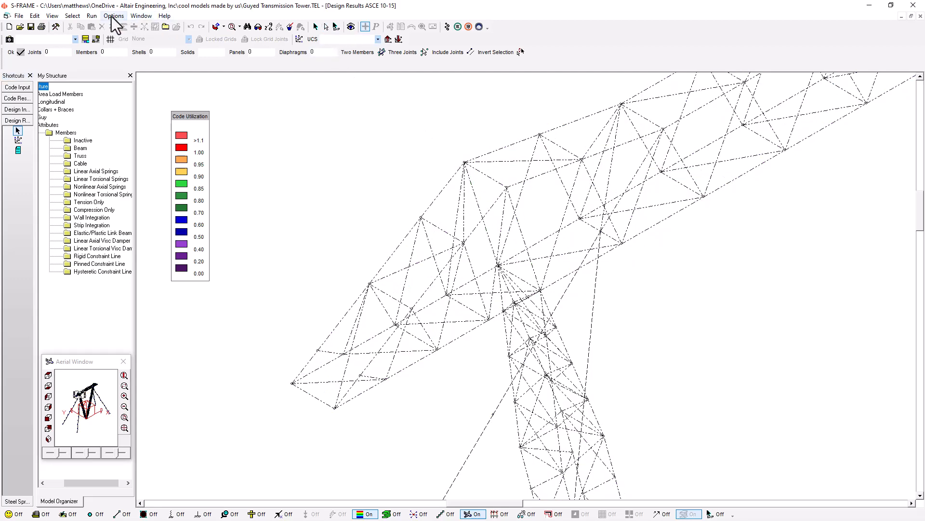
pyautogui.click(80, 17)
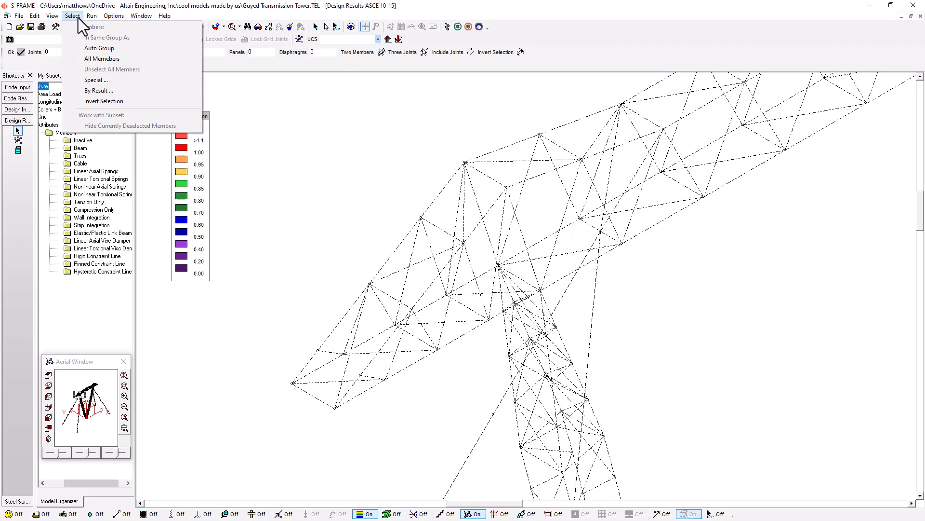
pyautogui.click(105, 92)
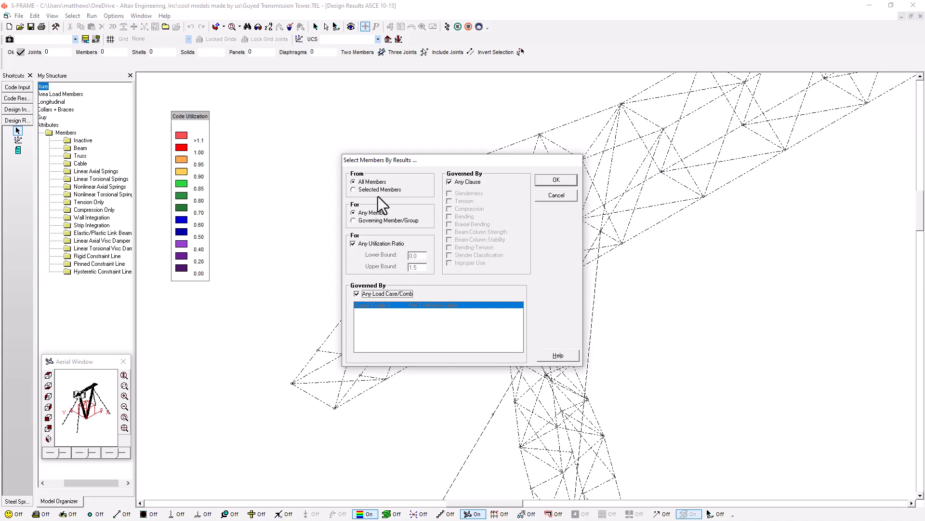
pyautogui.click(381, 244)
pyautogui.doubleClick(419, 255)
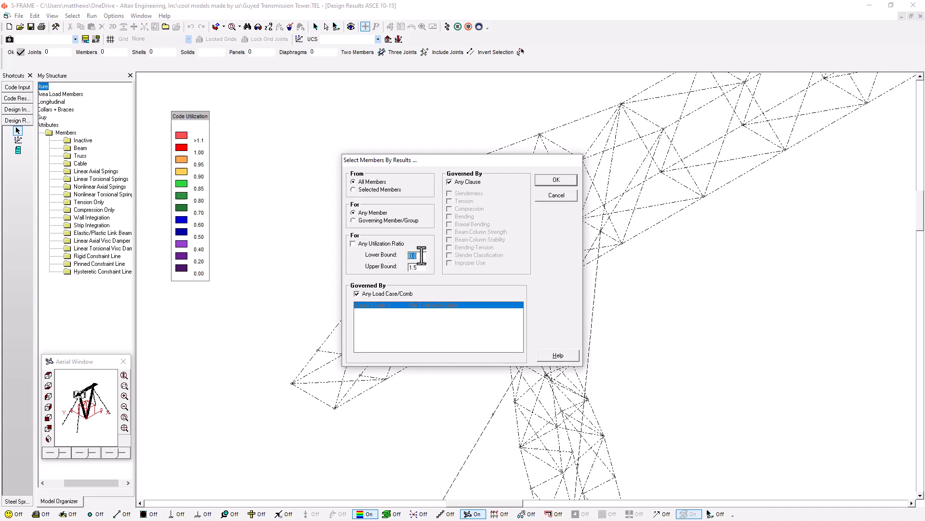
pyautogui.write('0.7')
pyautogui.click(557, 180)
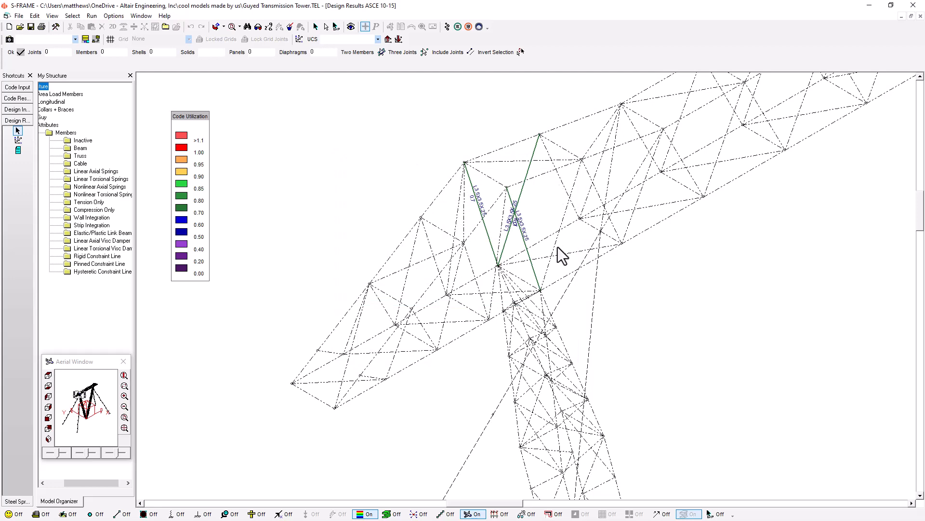
pyautogui.scroll(-2, 551, 254)
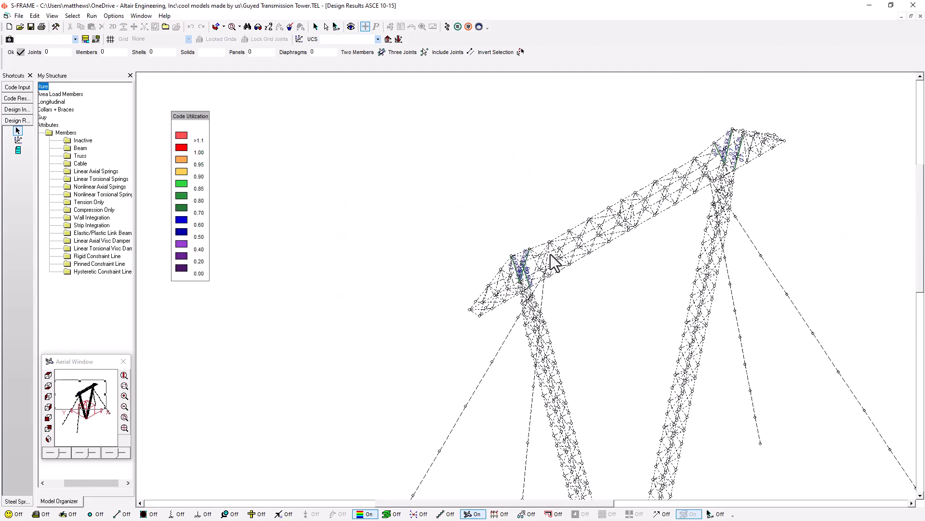
pyautogui.click(31, 16)
pyautogui.click(338, 182)
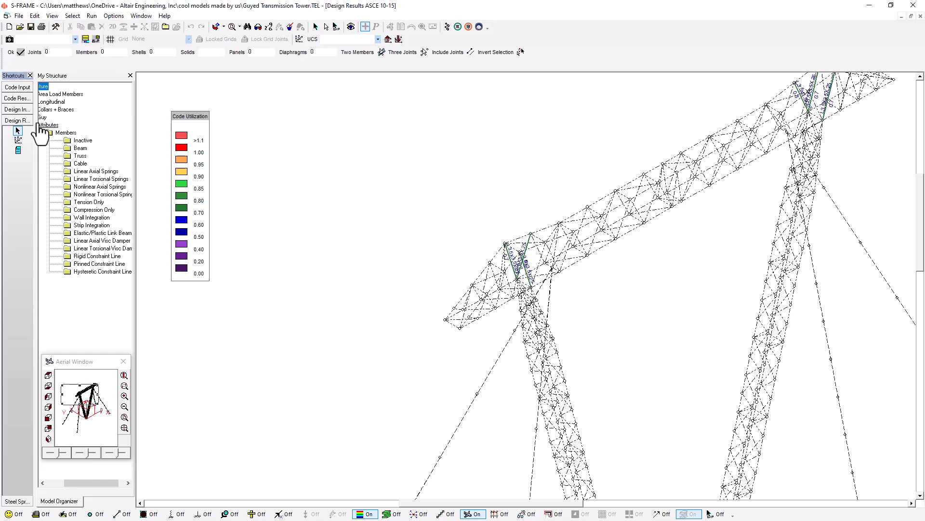
# In Design Input, select the same members as in the Design Results window and hide all deselected members
pyautogui.click(24, 110)
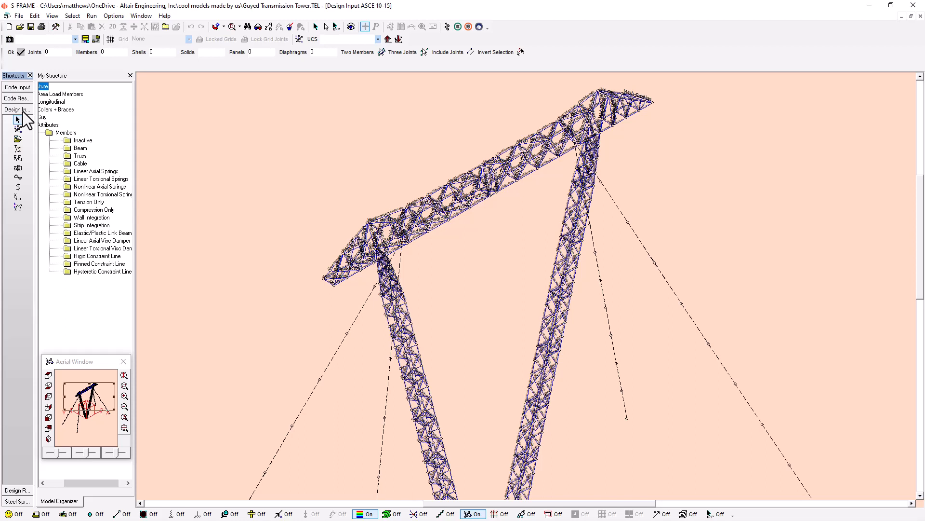
pyautogui.click(73, 16)
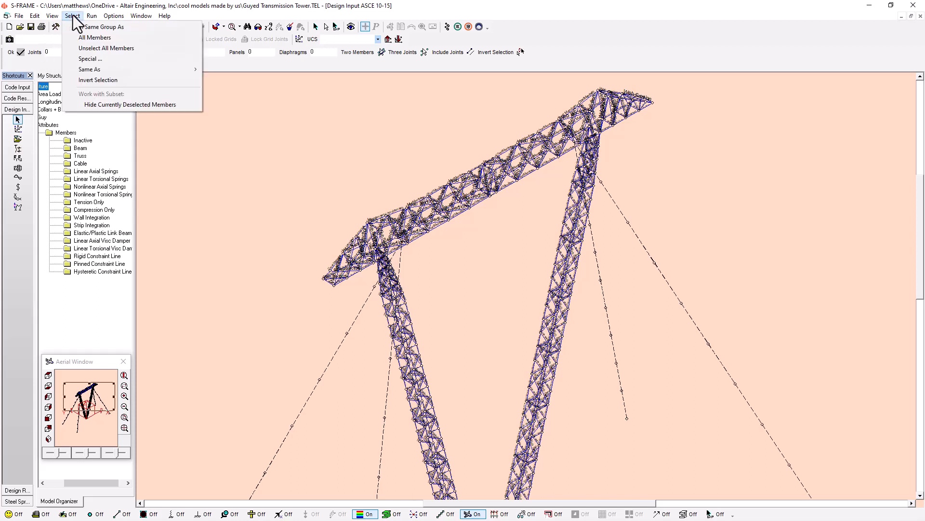
pyautogui.moveTo(100, 69)
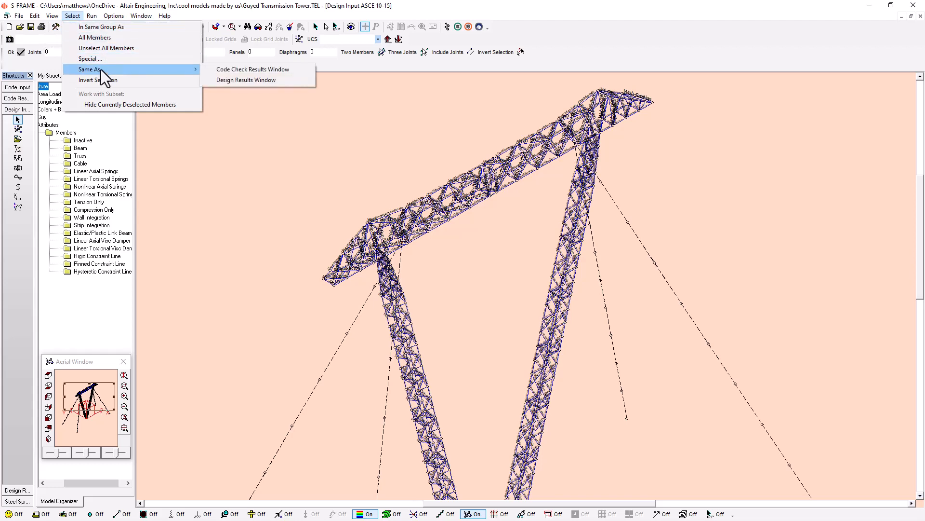
pyautogui.click(260, 80)
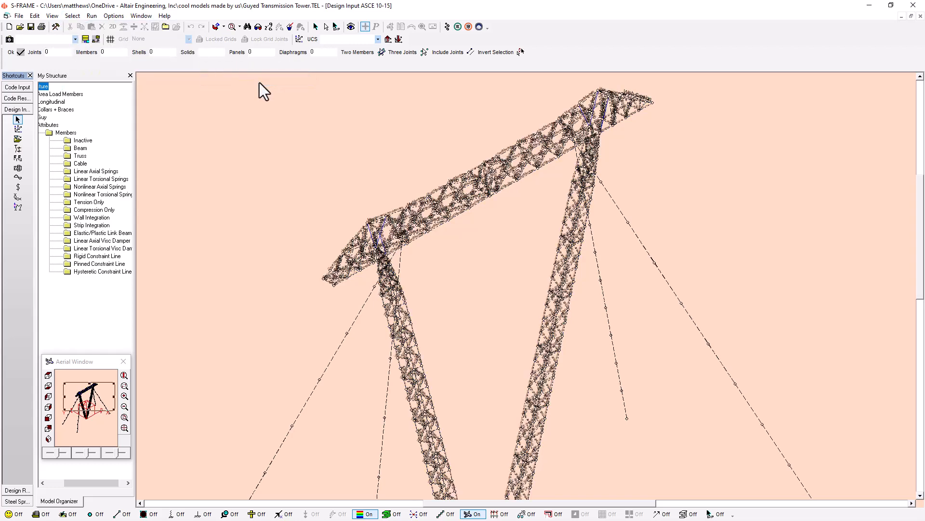
pyautogui.click(19, 515)
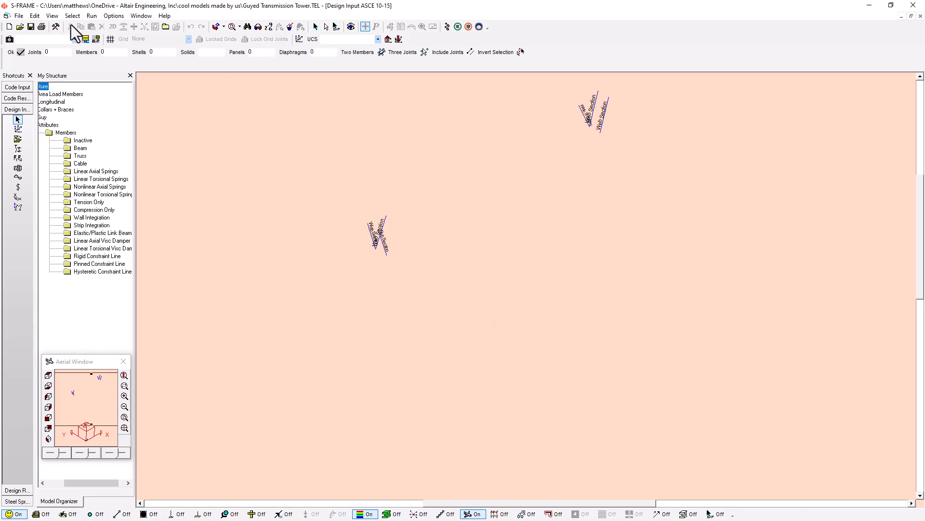
# Remove the isolated web members from their current group and assign them to a new design group named Redesign 1
pyautogui.click(35, 16)
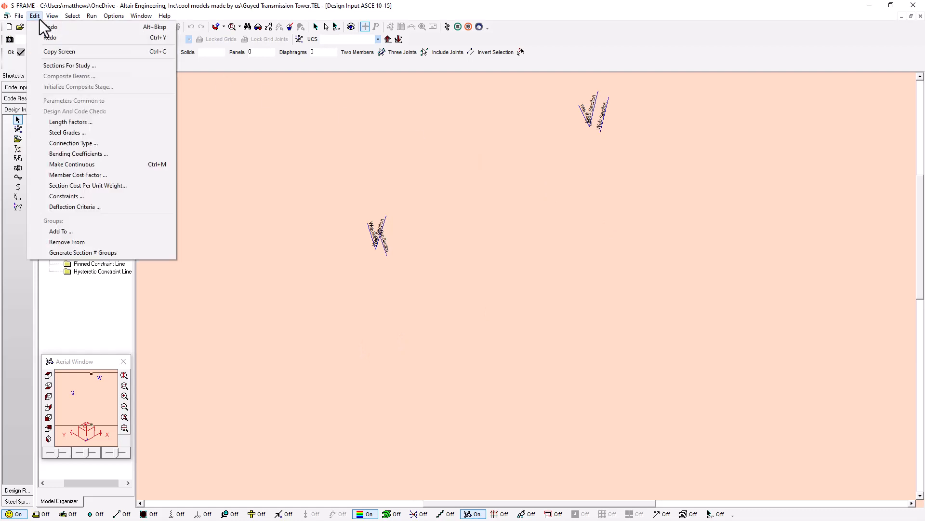
pyautogui.click(85, 242)
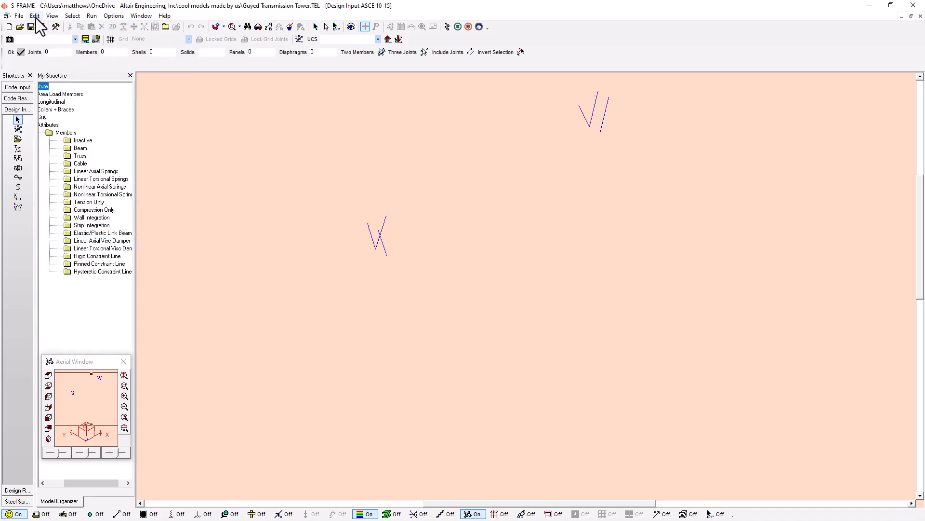
pyautogui.click(19, 141)
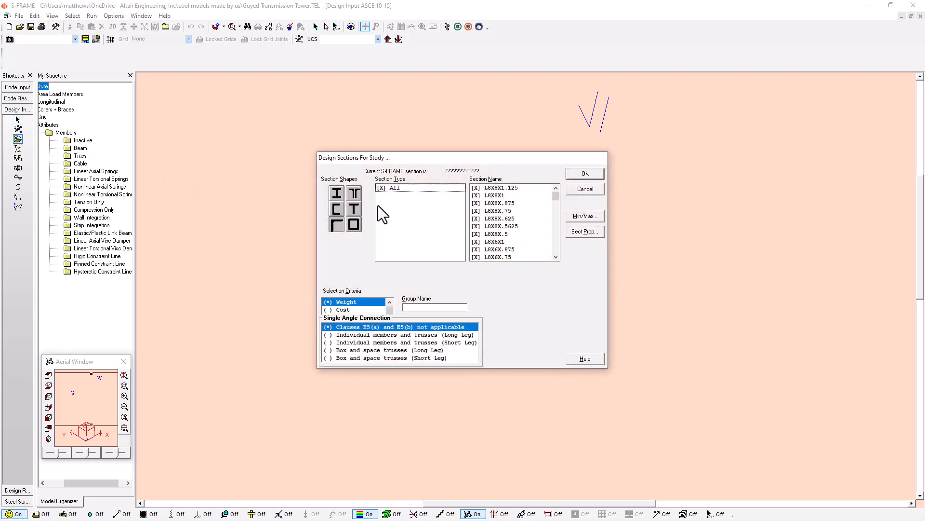
pyautogui.click(457, 308)
pyautogui.write('Redesign 1')
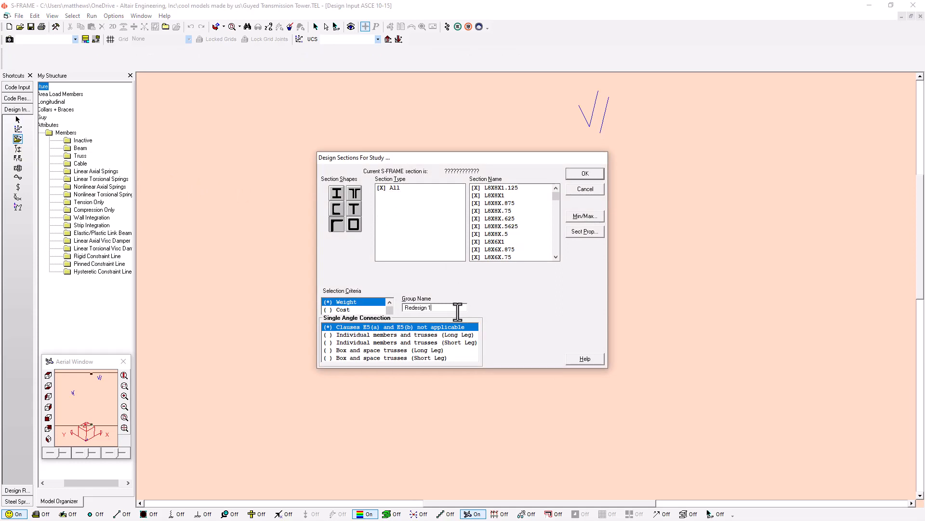
pyautogui.click(591, 176)
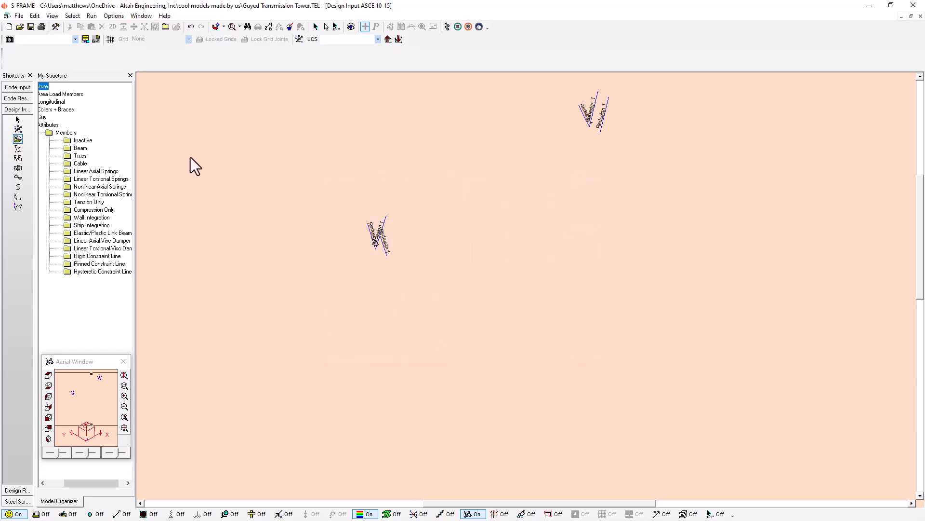
# Reselect the entire structure and rerun the steel design with the regrouped members for Load Comb 1 SWT+Wind+Cable
pyautogui.click(315, 25)
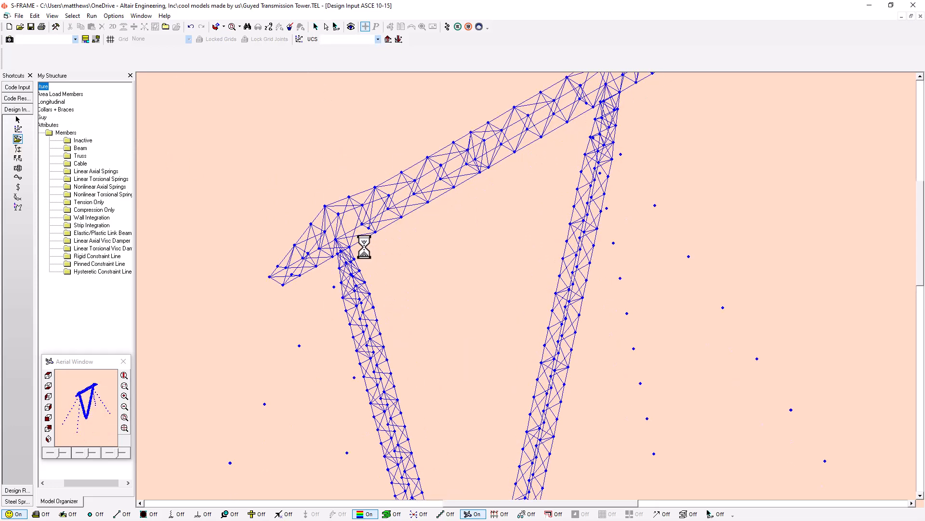
pyautogui.click(124, 417)
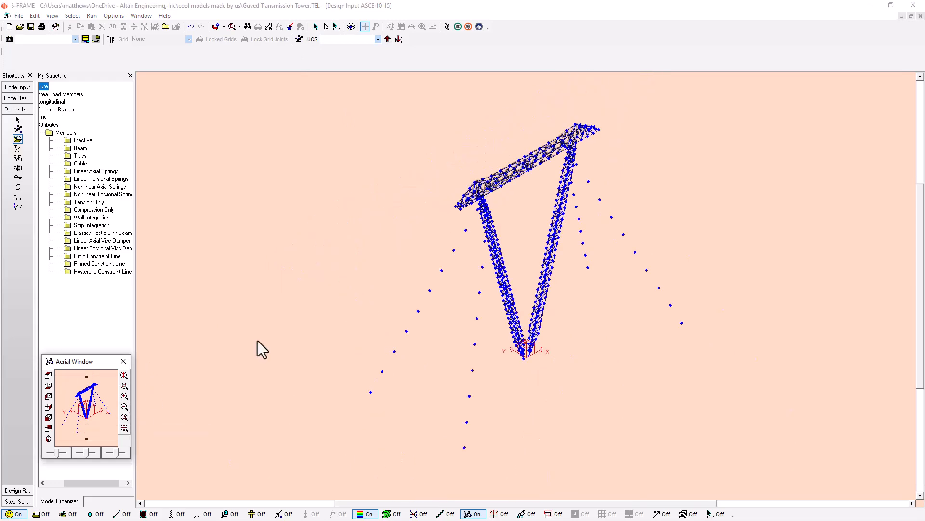
pyautogui.click(120, 389)
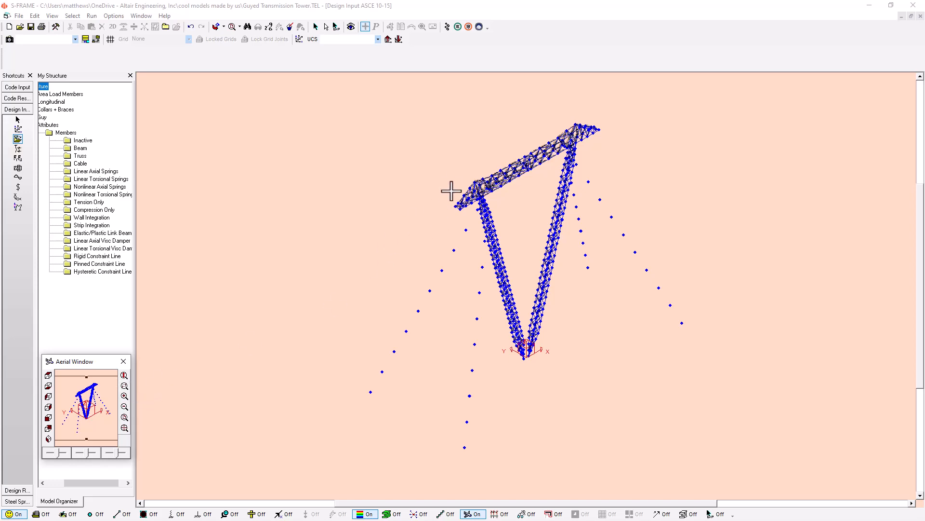
pyautogui.moveTo(450, 186); pyautogui.dragTo(512, 227)
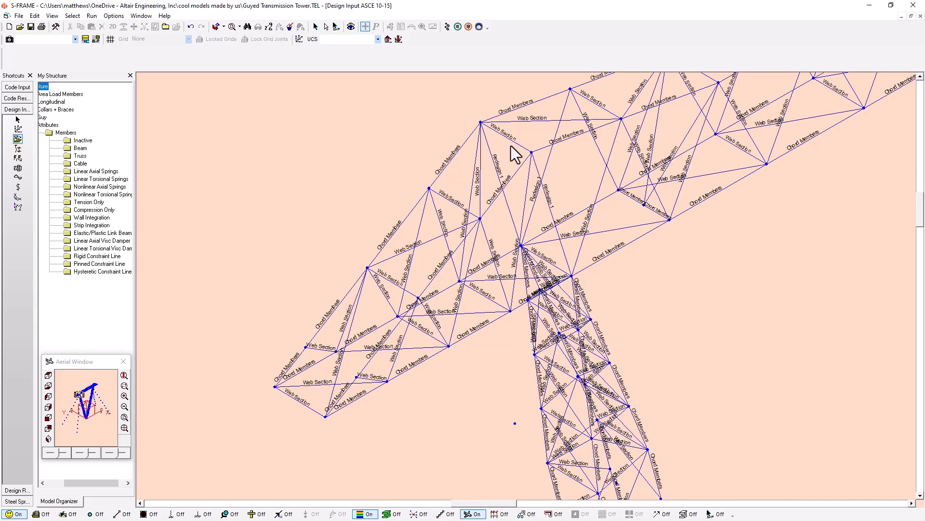
pyautogui.click(446, 27)
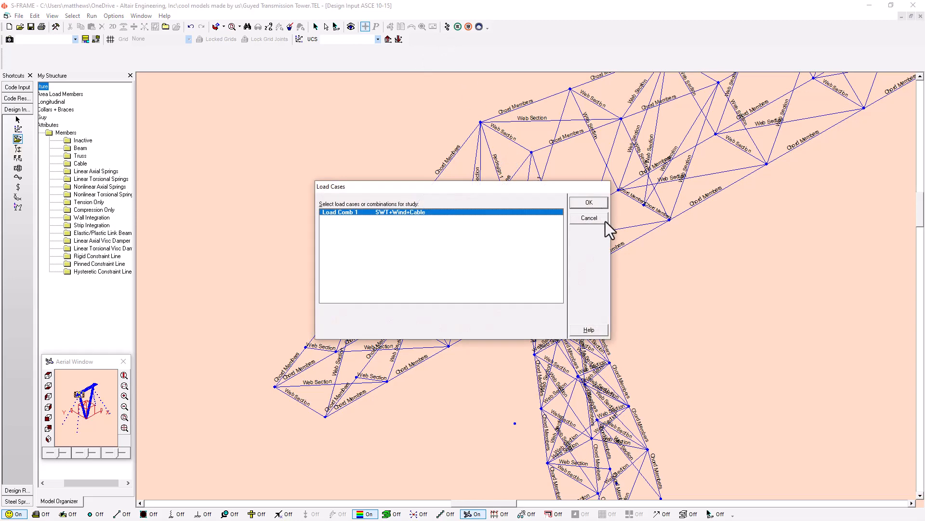
pyautogui.click(599, 203)
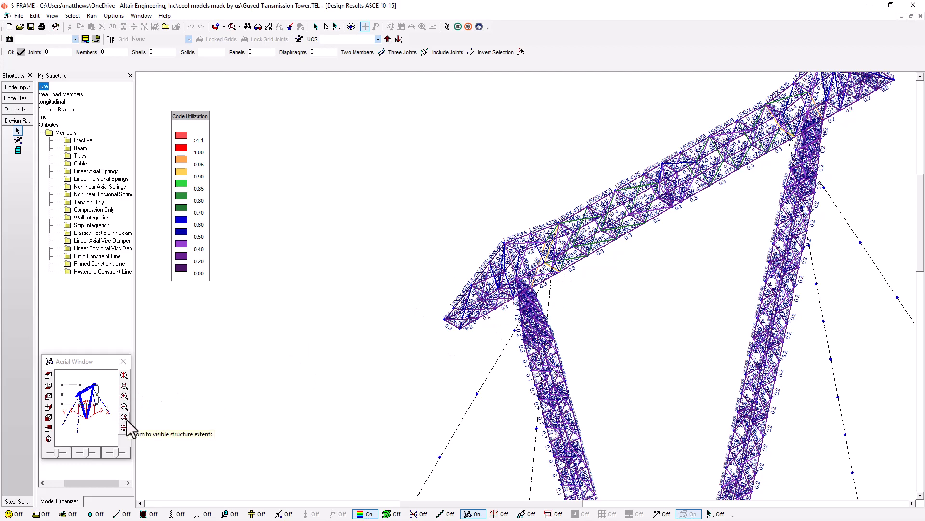
pyautogui.click(126, 386)
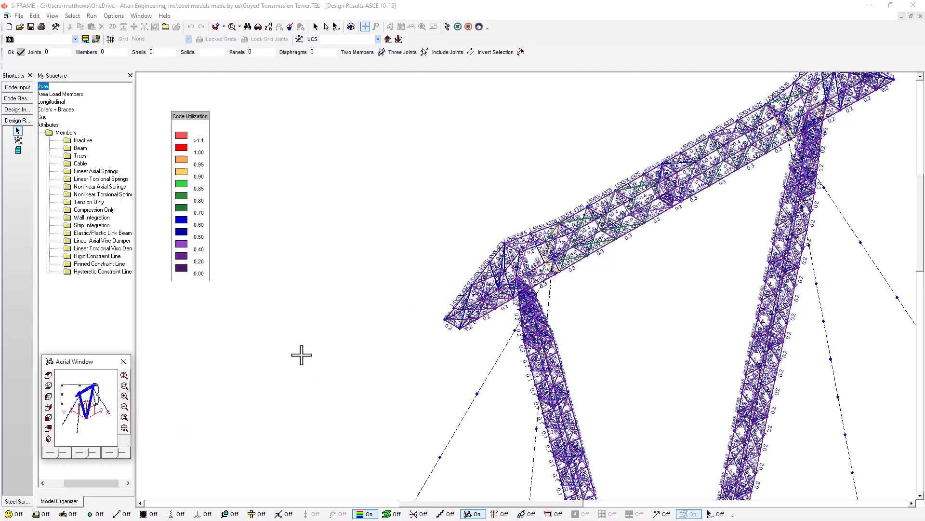
pyautogui.moveTo(462, 213); pyautogui.dragTo(594, 314)
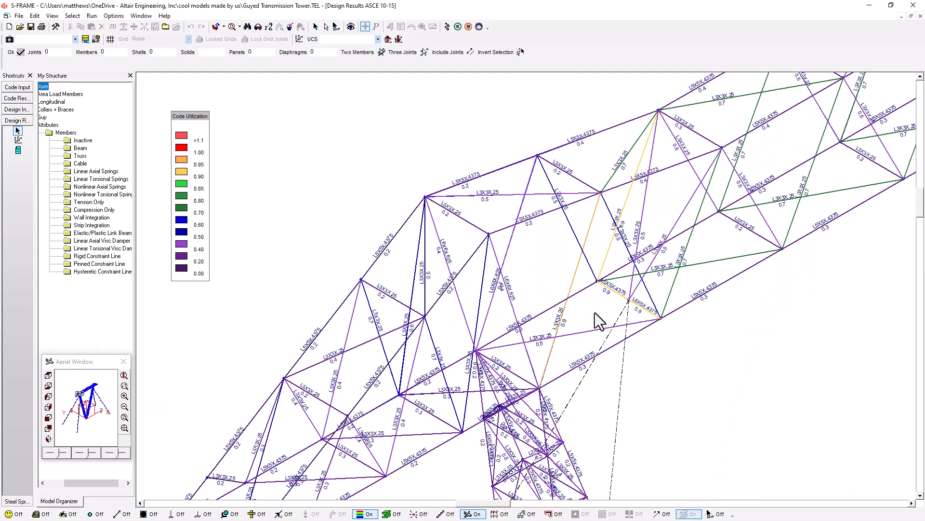